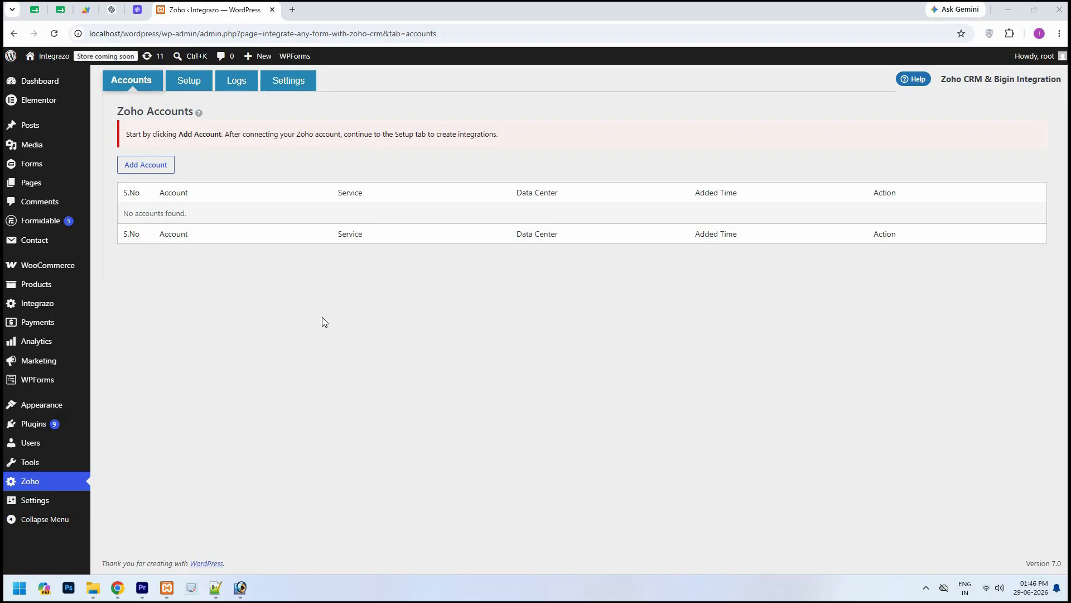
- Add an account named Zoho CRM, using the Zoho CRM service and the zoho.com data center
{"action": "left_click", "coordinate": [165, 169]}
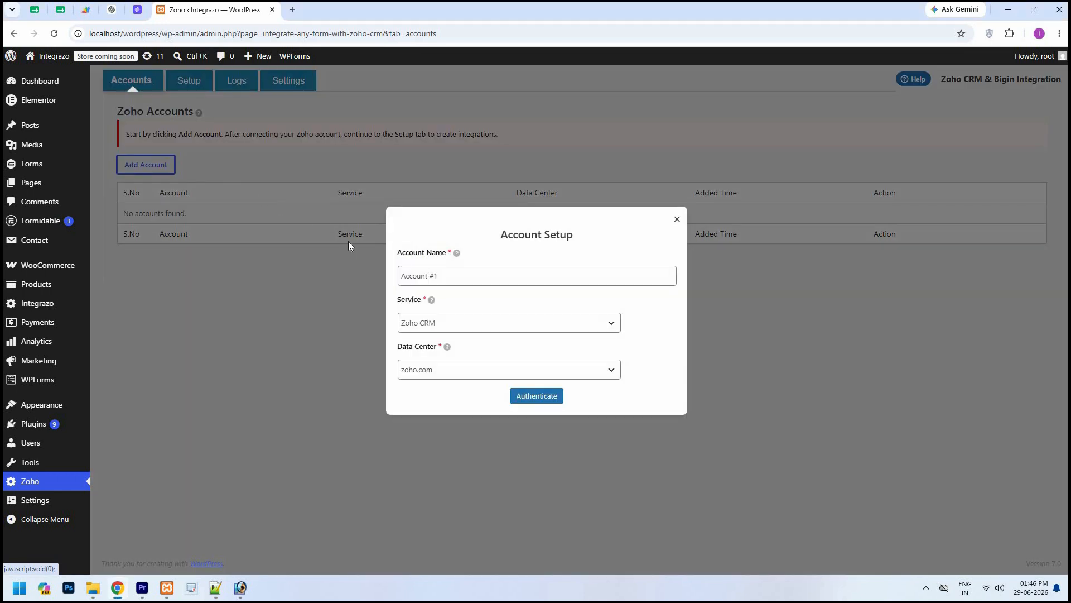
{"action": "left_click", "coordinate": [402, 277]}
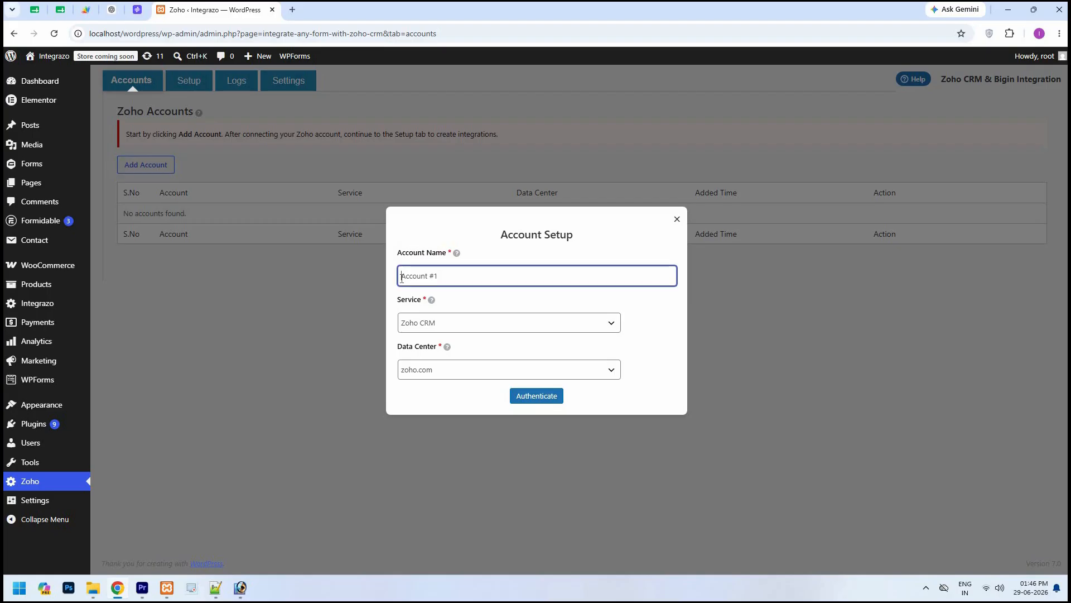
{"action": "key", "text": "ctrl+a"}
{"action": "type", "text": "Zoho CRM"}
{"action": "left_click", "coordinate": [653, 315]}
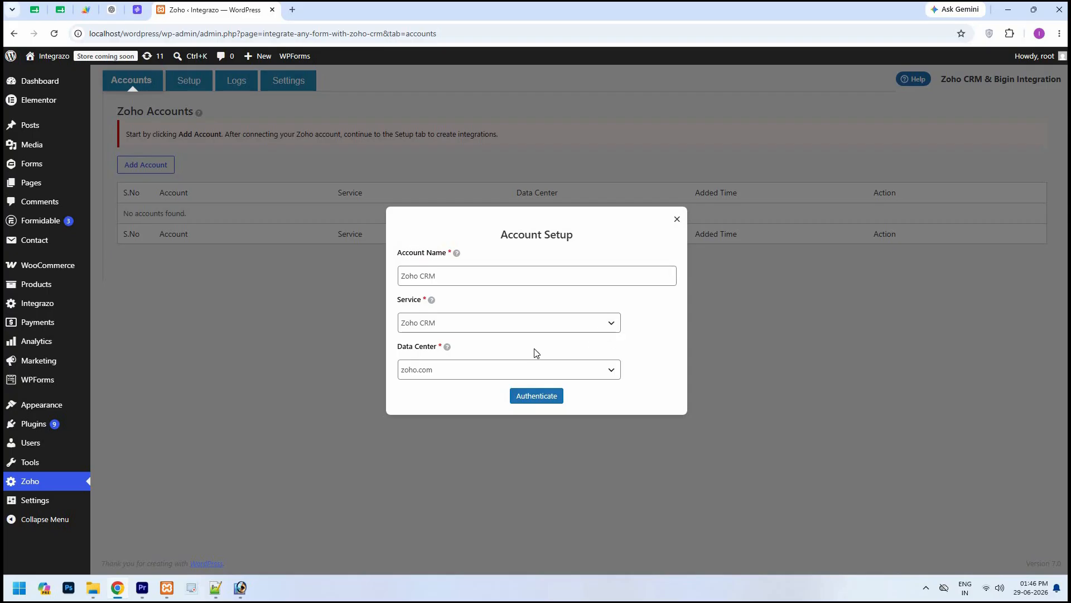
{"action": "left_click", "coordinate": [532, 328]}
{"action": "left_click", "coordinate": [643, 370]}
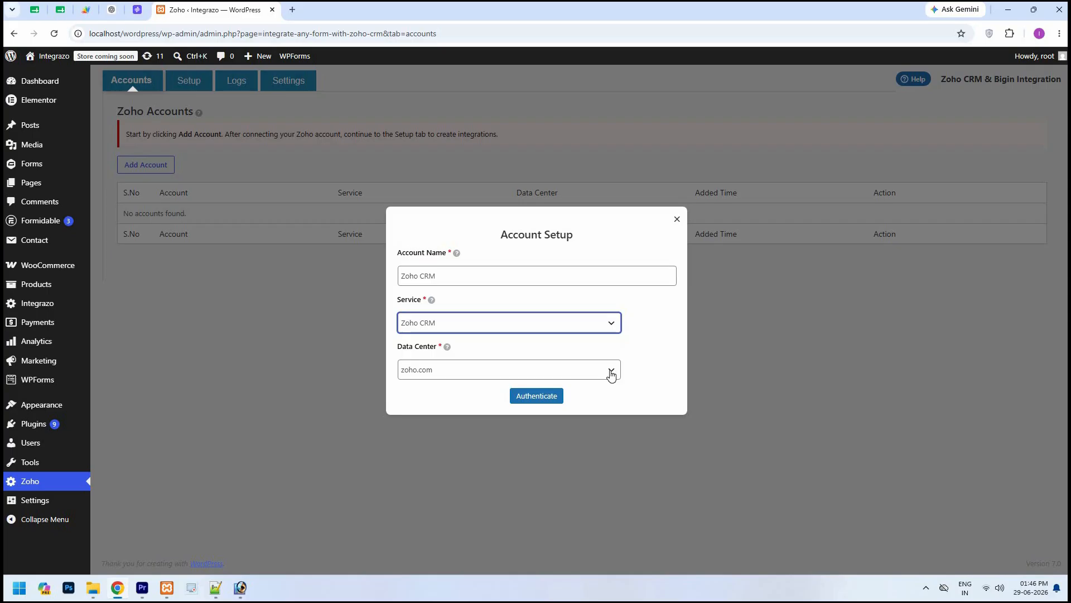
{"action": "left_click", "coordinate": [611, 375]}
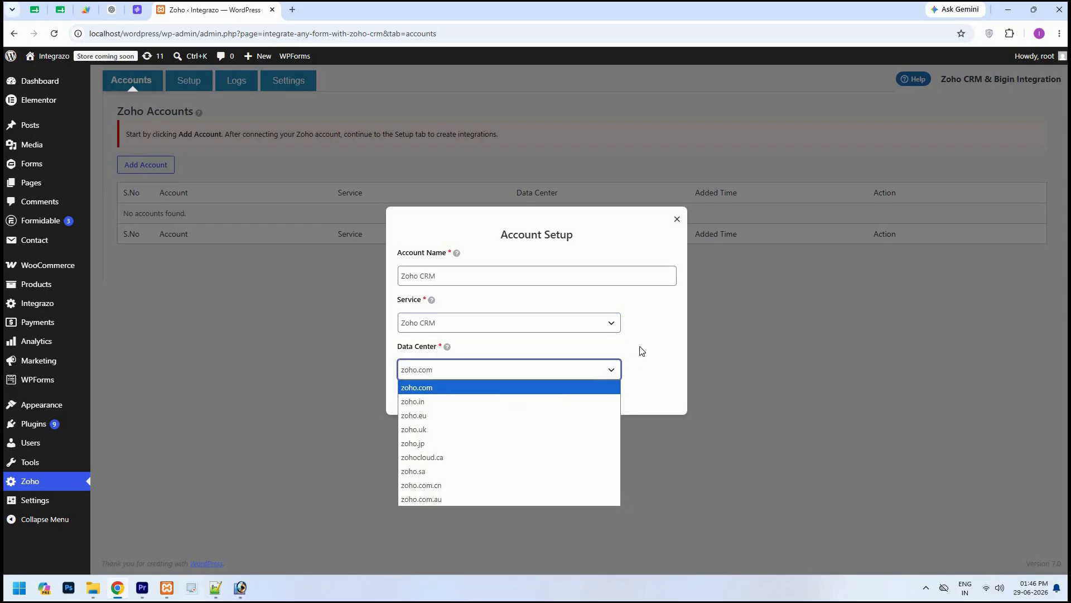
{"action": "left_click", "coordinate": [641, 404]}
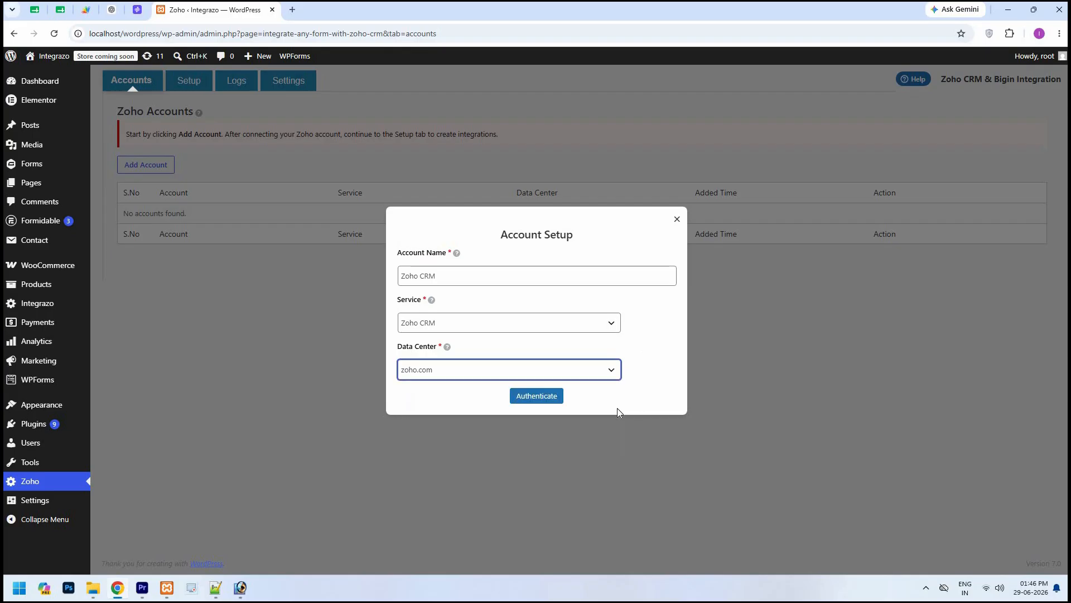
- Authenticate the new account and accept Integrazo's access to the Zoho CRM data
{"action": "left_click", "coordinate": [553, 397]}
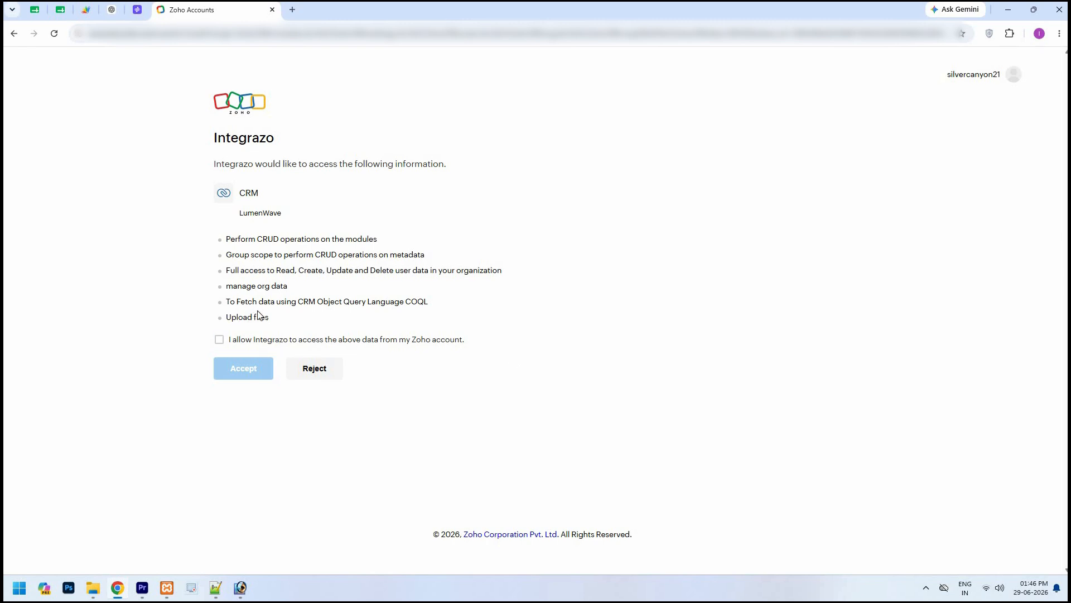
{"action": "left_click", "coordinate": [219, 344]}
{"action": "left_click", "coordinate": [234, 369]}
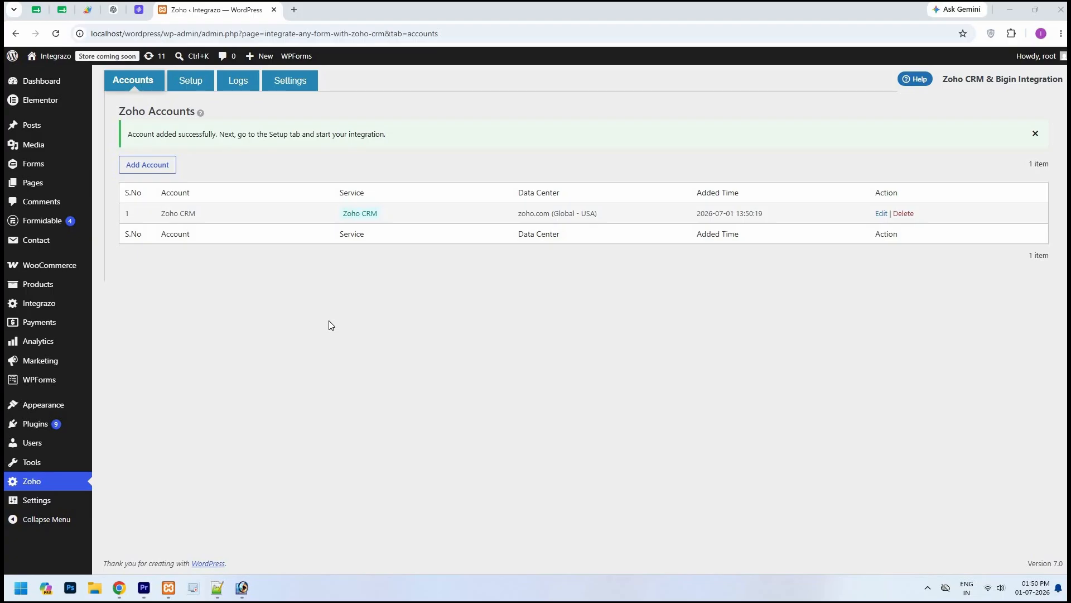
- Start a new integration named Test for the Formidable Forms form Contact Us
{"action": "left_click", "coordinate": [201, 87]}
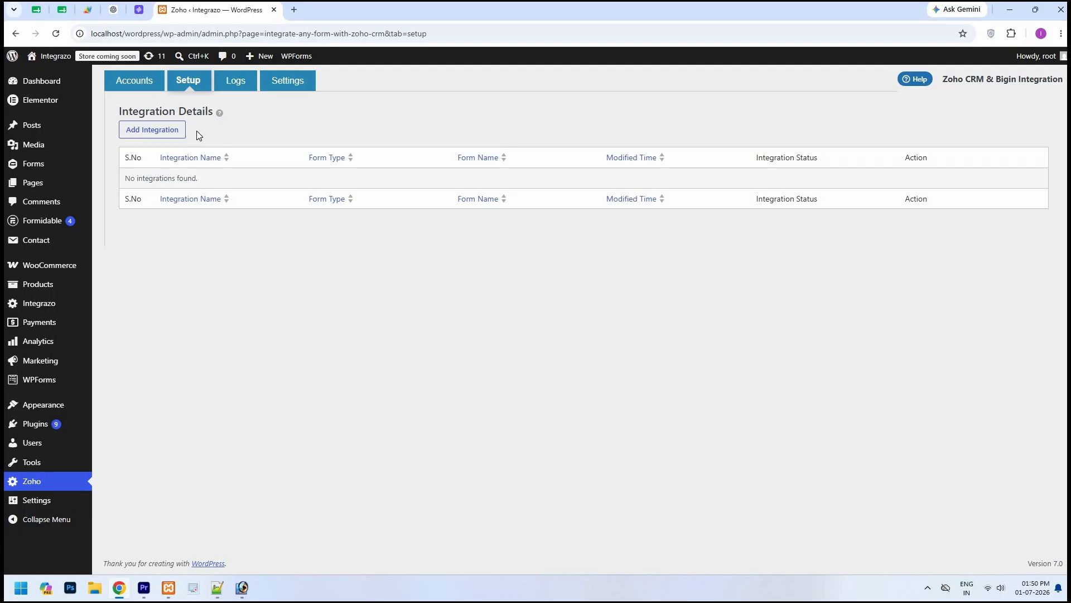
{"action": "left_click", "coordinate": [170, 134]}
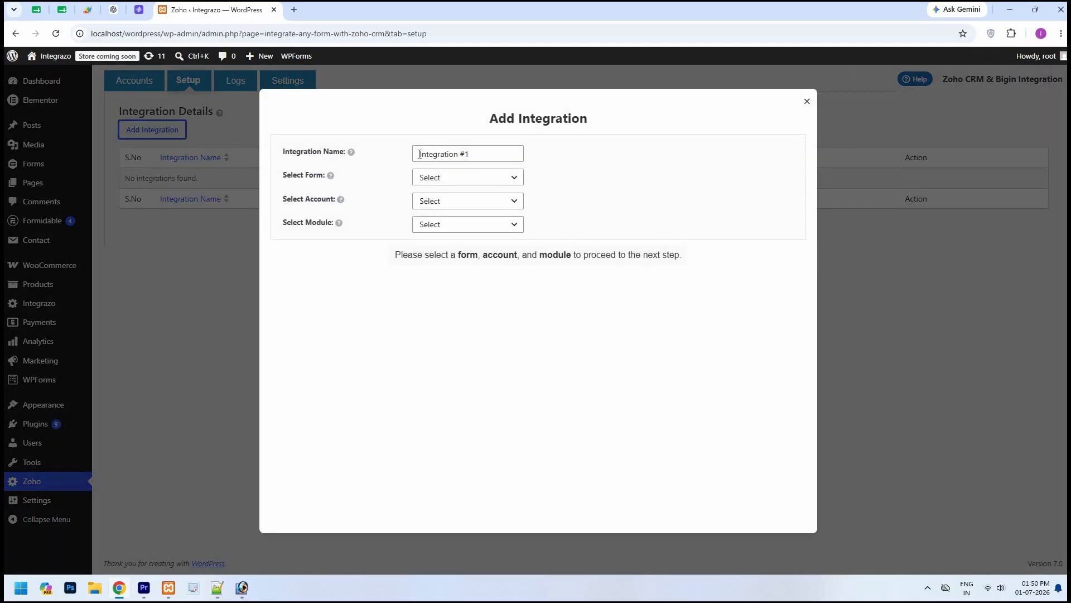
{"action": "triple_click", "coordinate": [485, 159]}
{"action": "type", "text": "Test"}
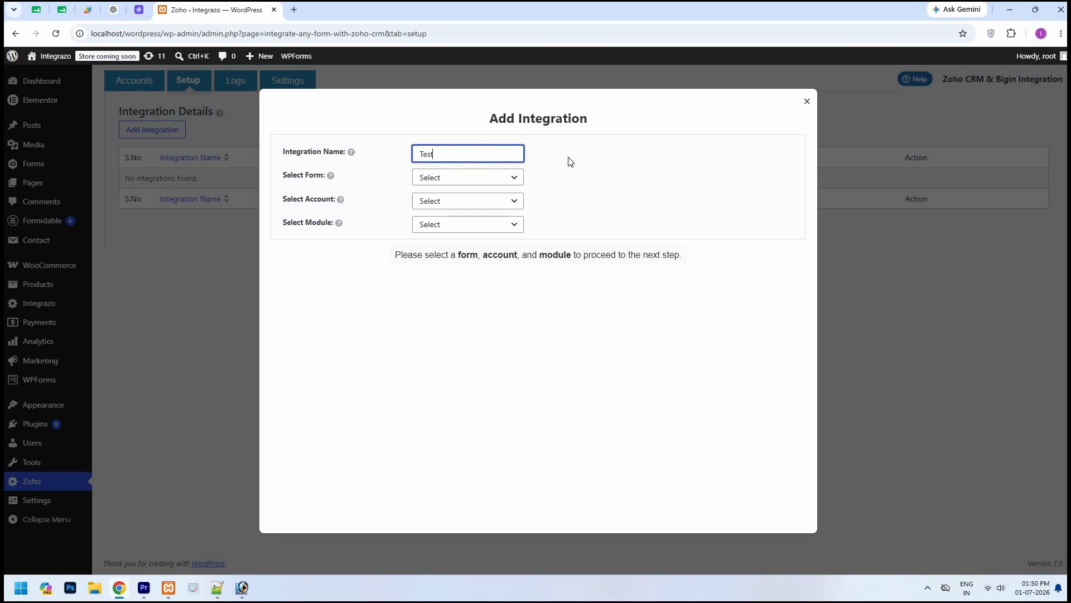
{"action": "left_click", "coordinate": [515, 181]}
{"action": "left_click", "coordinate": [515, 179]}
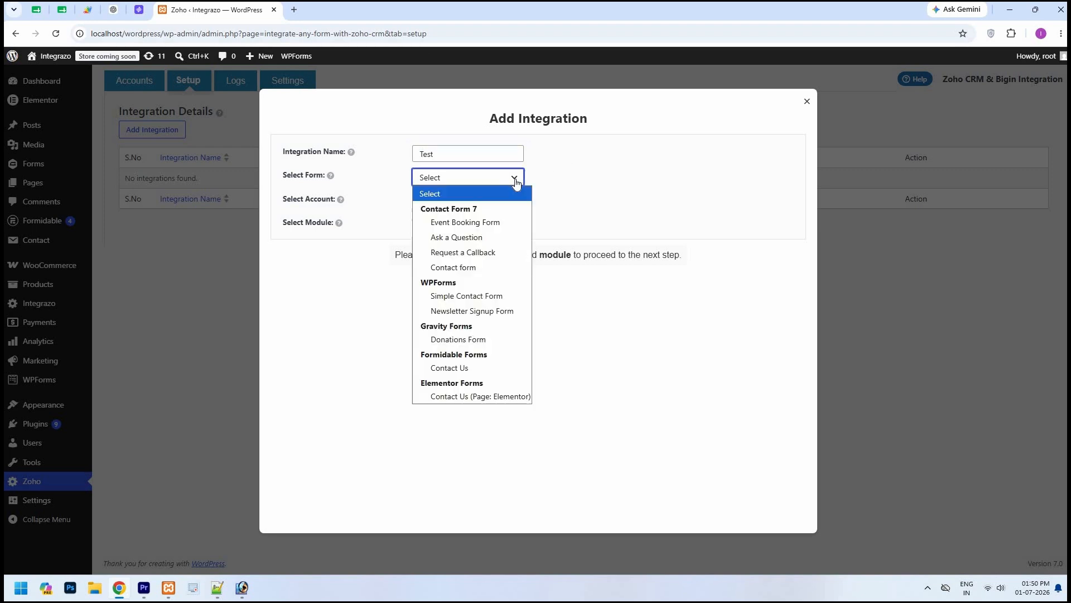
{"action": "left_click", "coordinate": [473, 365]}
{"action": "left_click", "coordinate": [375, 207]}
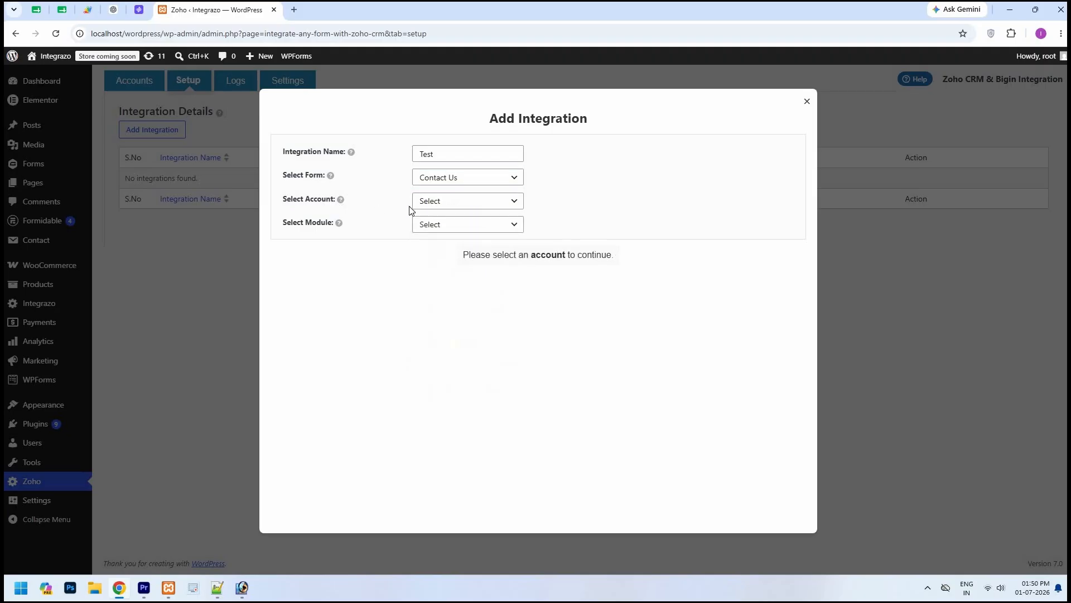
- Assign the Zoho CRM account and the Contacts module to the integration
{"action": "left_click", "coordinate": [510, 202]}
{"action": "left_click", "coordinate": [496, 243]}
{"action": "left_click", "coordinate": [517, 225]}
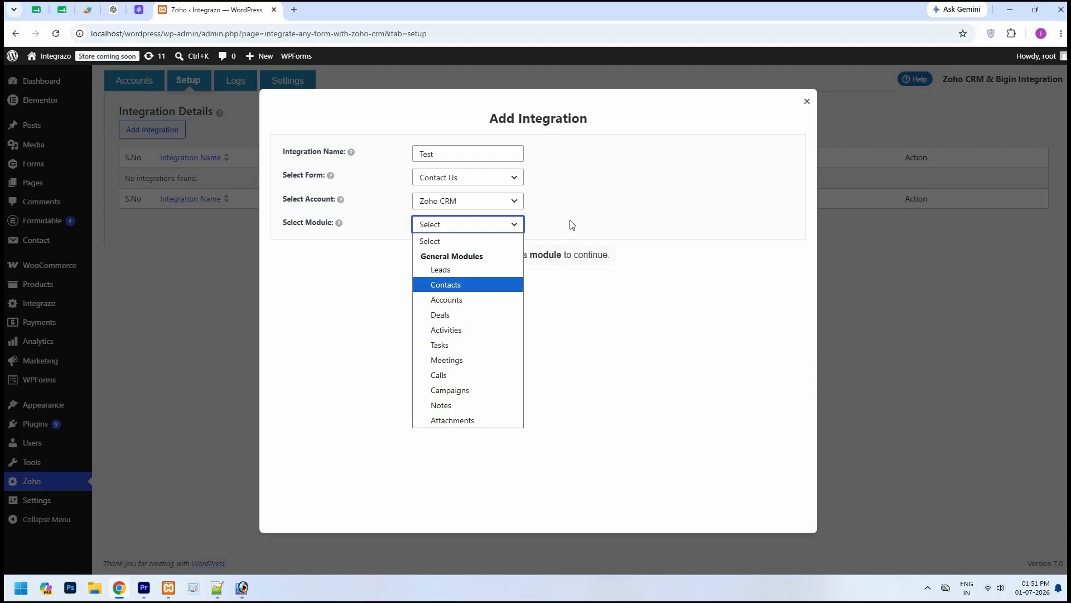
{"action": "key", "text": "Return"}
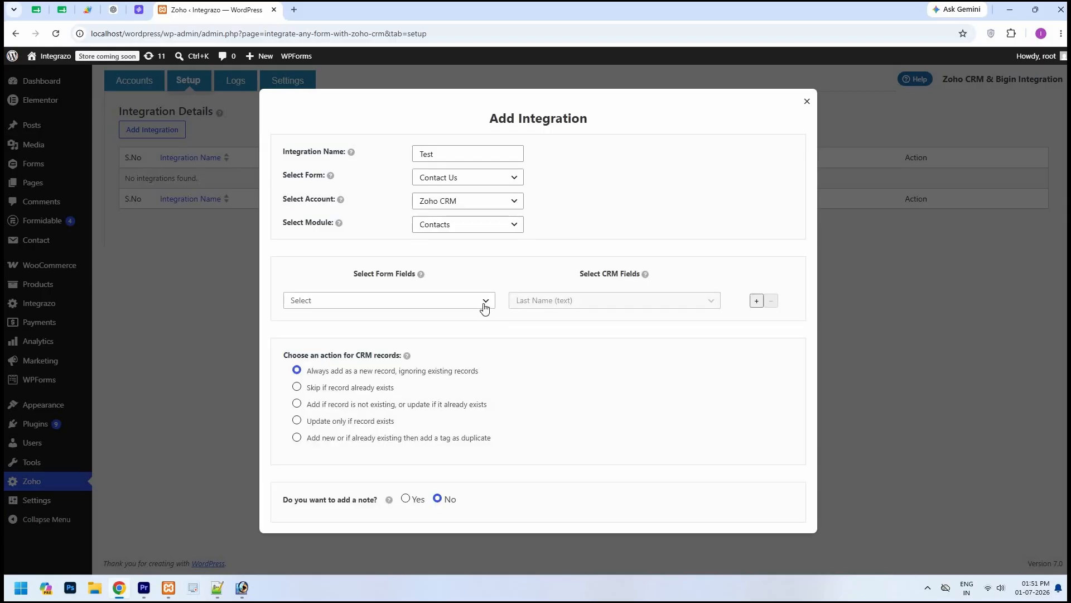
- Map the form's Name field to Last Name, and add a second row mapping Email to the CRM's Email field
{"action": "left_click", "coordinate": [485, 301]}
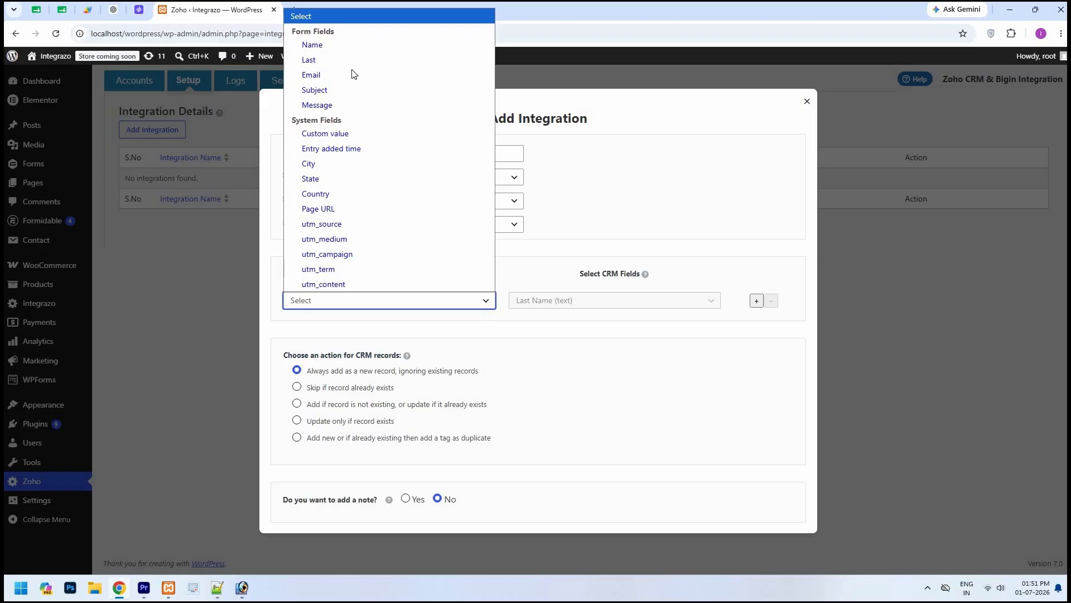
{"action": "left_click", "coordinate": [335, 45]}
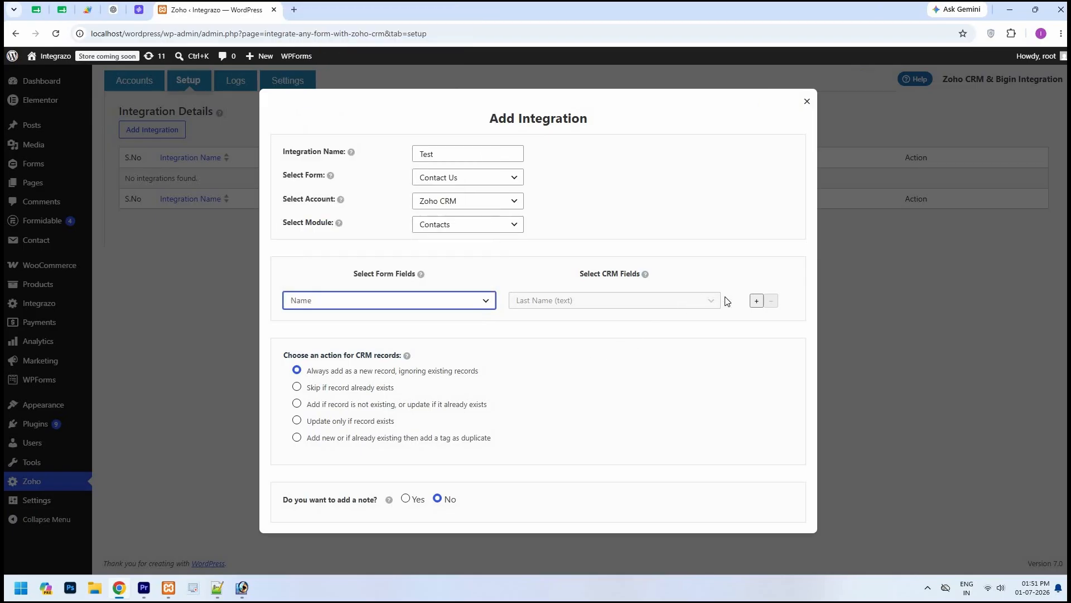
{"action": "left_click", "coordinate": [757, 301]}
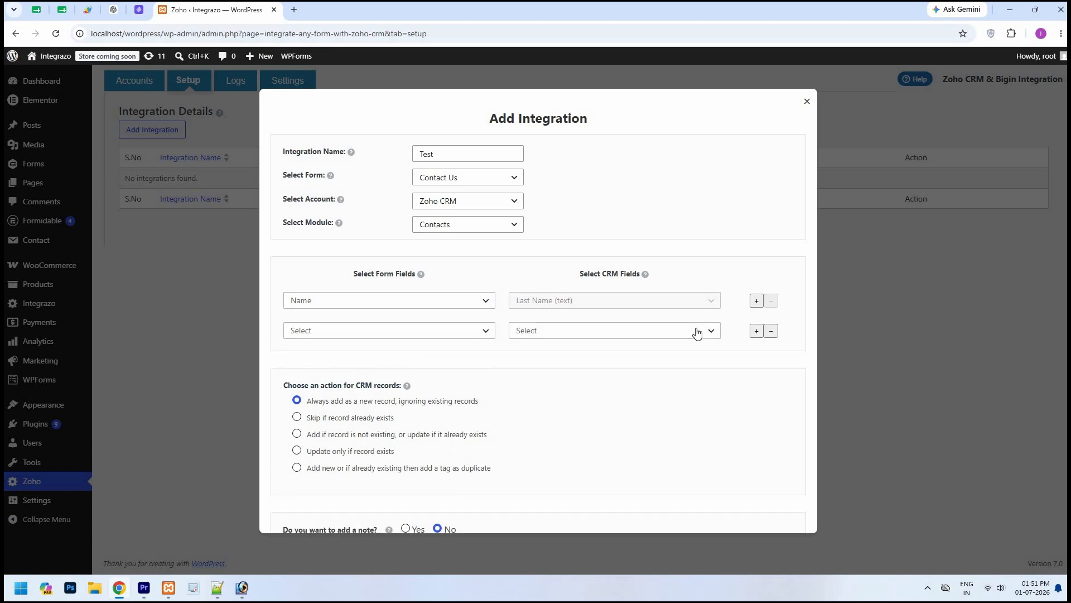
{"action": "left_click", "coordinate": [697, 333]}
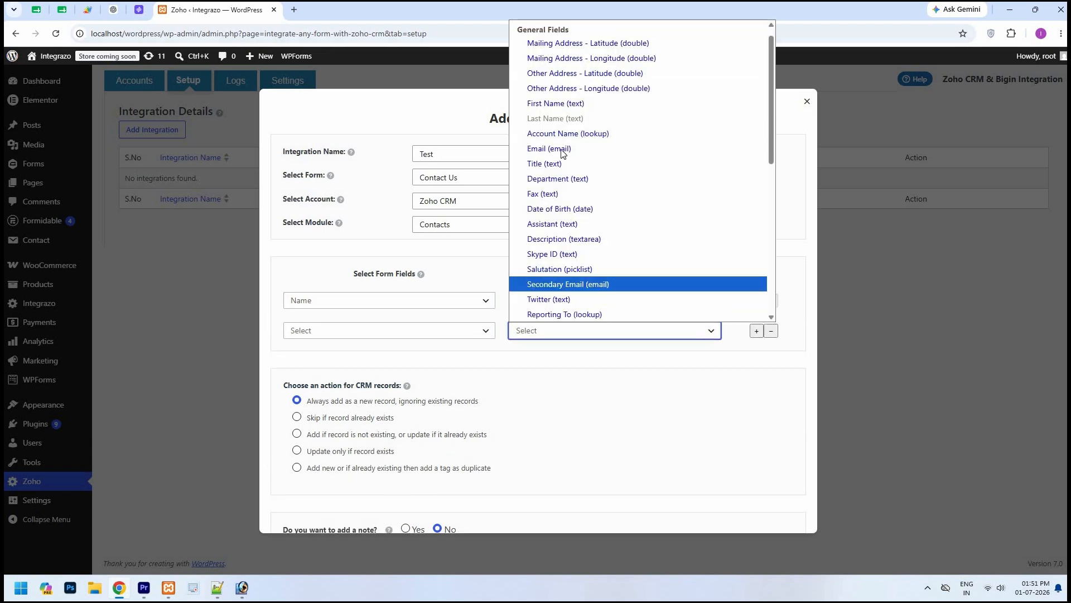
{"action": "left_click", "coordinate": [562, 151]}
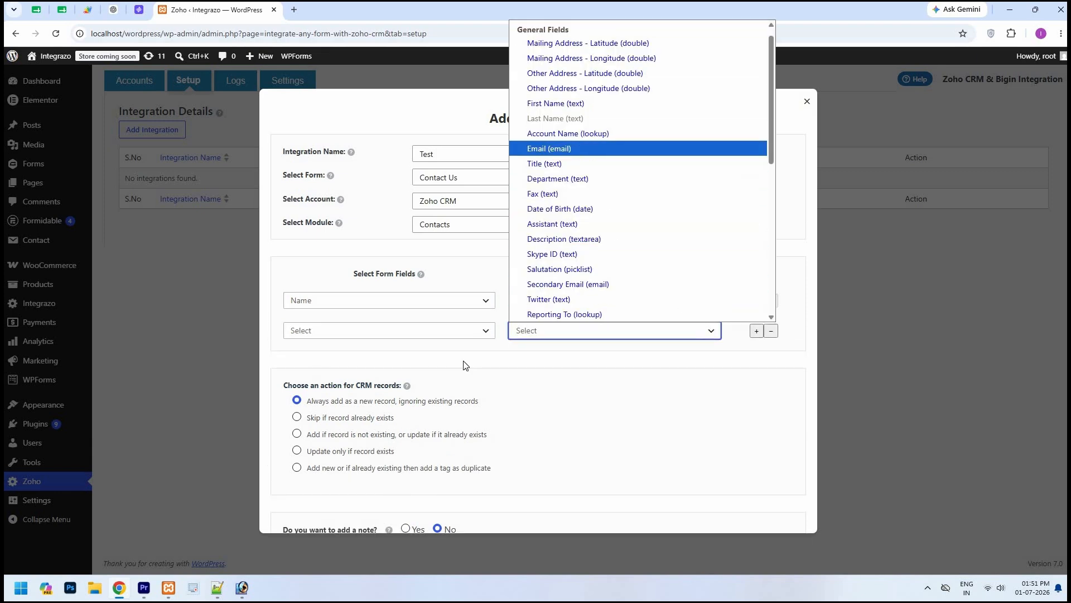
{"action": "left_click", "coordinate": [479, 333]}
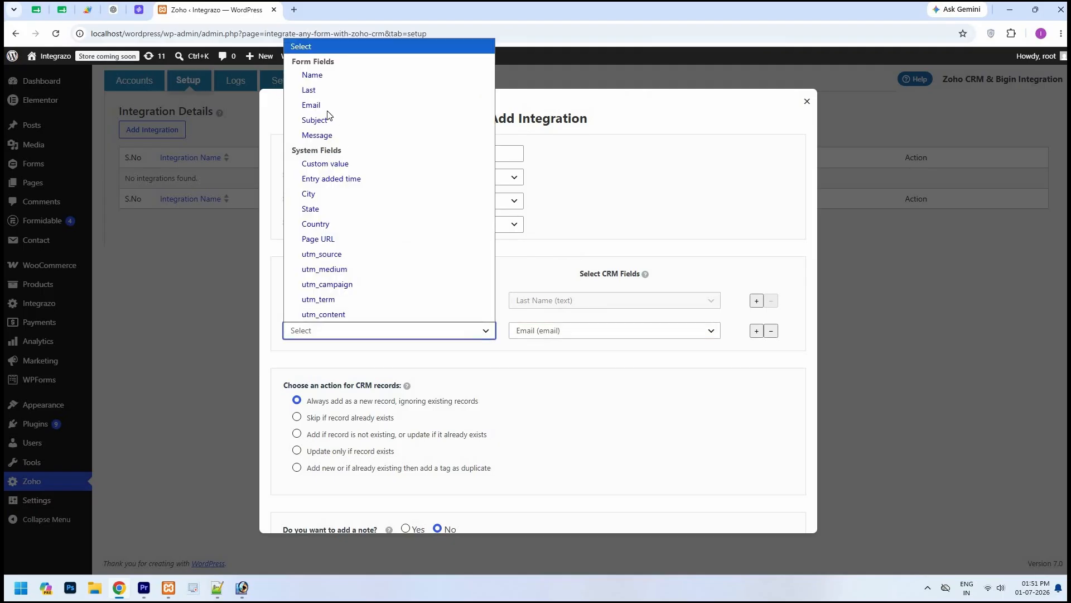
{"action": "left_click", "coordinate": [311, 105]}
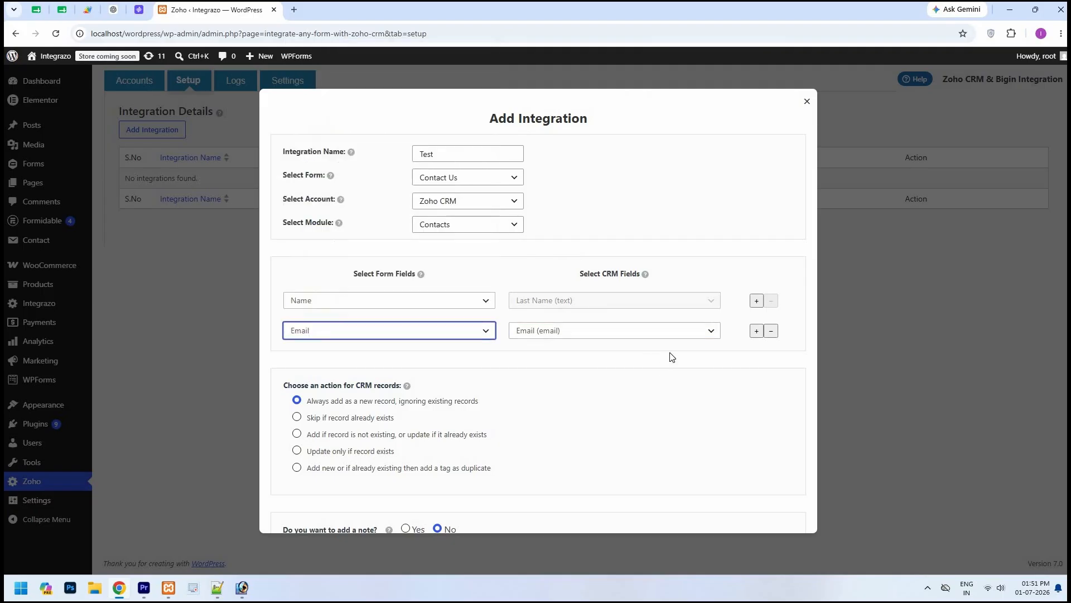
{"action": "left_click", "coordinate": [766, 341]}
{"action": "left_click", "coordinate": [757, 330]}
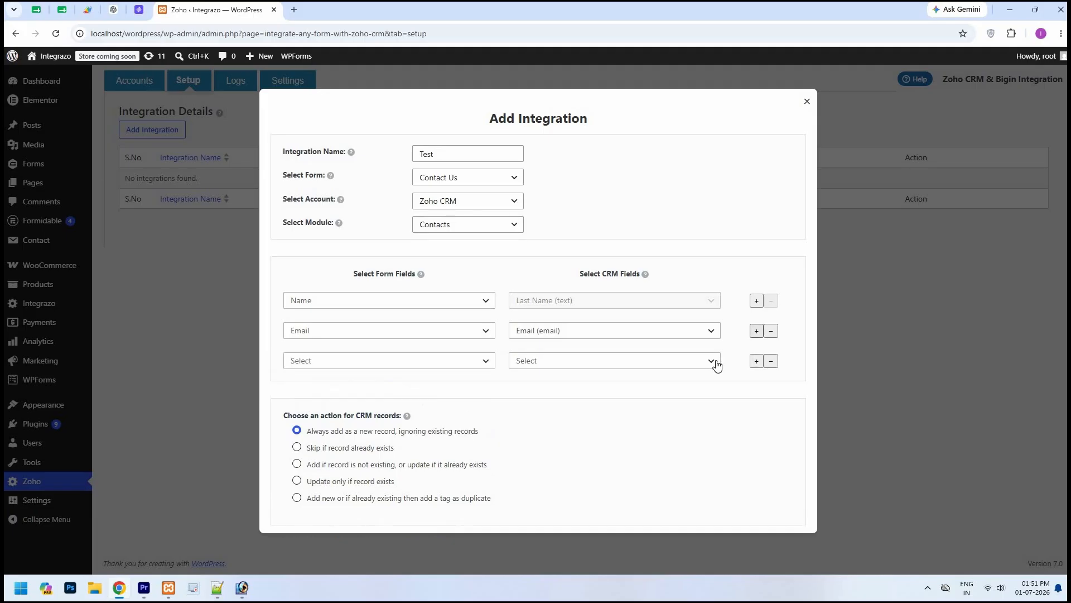
{"action": "left_click", "coordinate": [625, 360]}
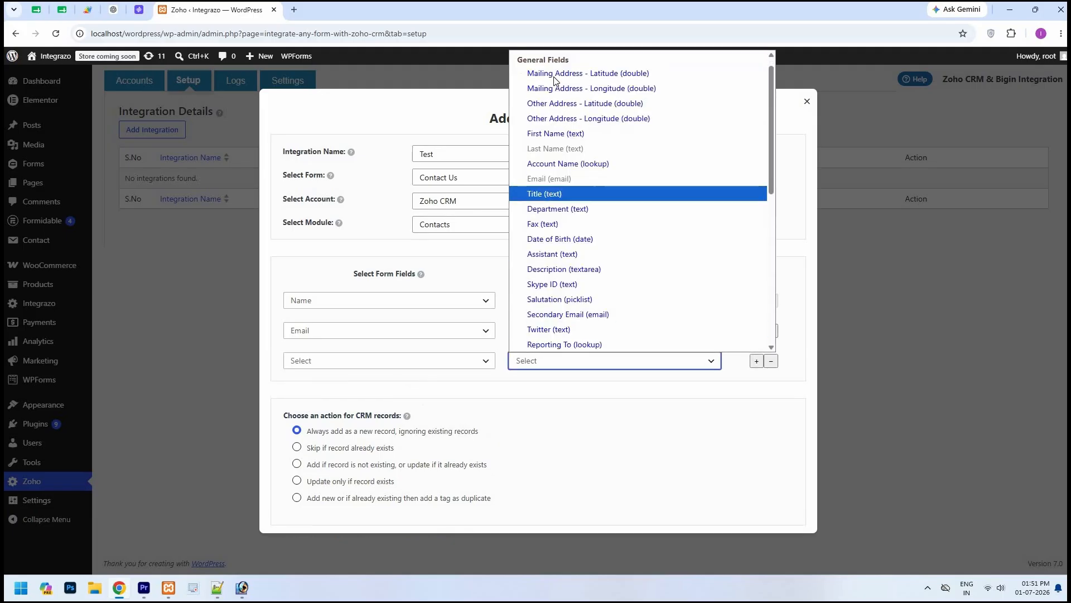
{"action": "scroll", "coordinate": [558, 100], "scroll_direction": "down", "scroll_amount": 2}
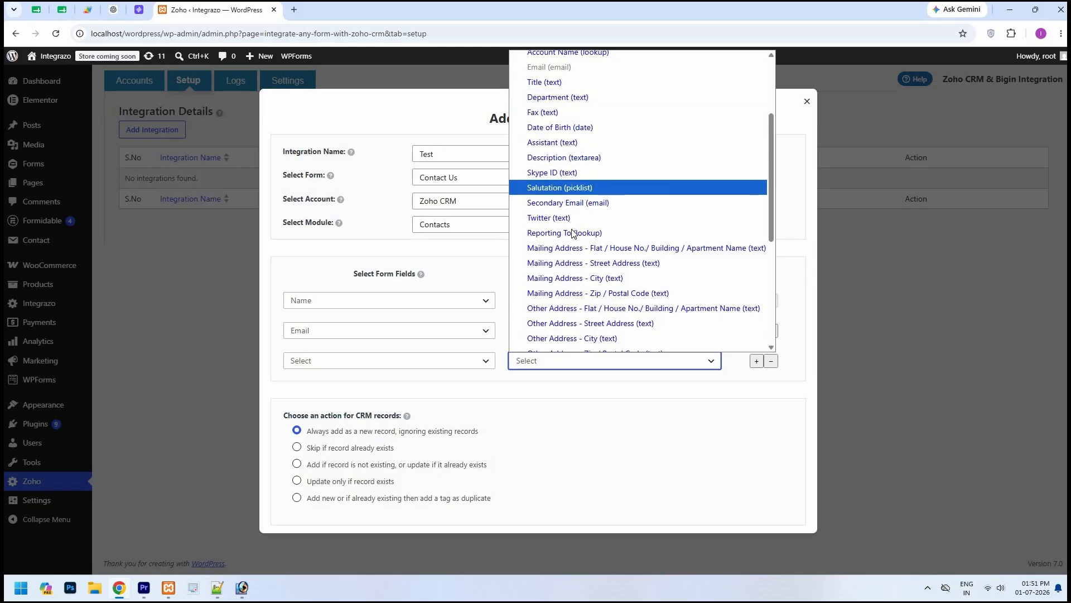
{"action": "scroll", "coordinate": [573, 244], "scroll_direction": "down", "scroll_amount": 4}
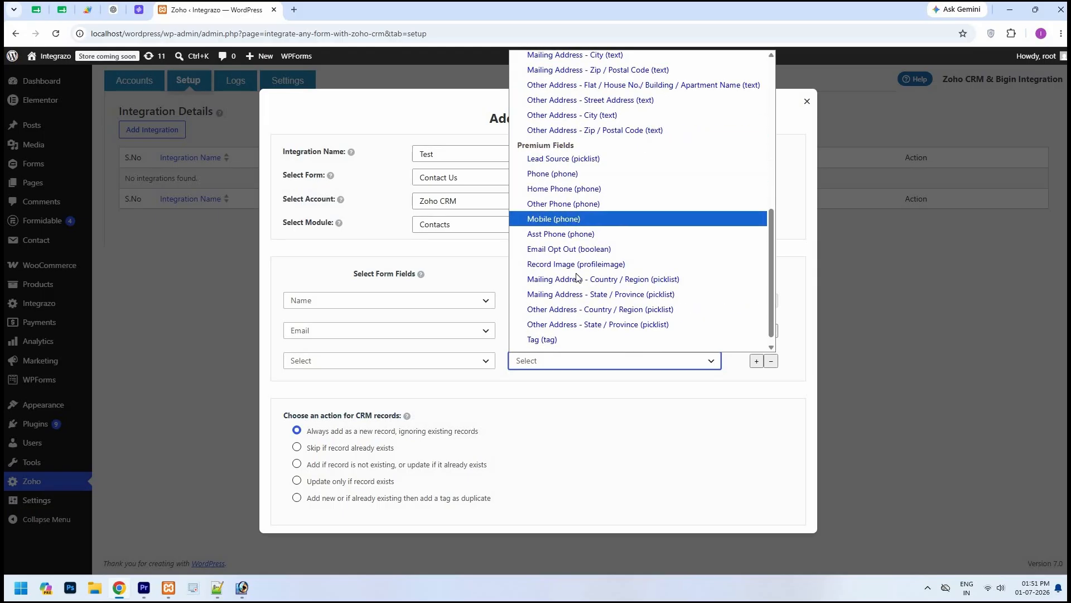
{"action": "scroll", "coordinate": [678, 371], "scroll_direction": "down", "scroll_amount": 1}
{"action": "key", "text": "Down"}
{"action": "key", "text": "Down"}
{"action": "key", "text": "Down"}
{"action": "key", "text": "Down"}
{"action": "key", "text": "Down"}
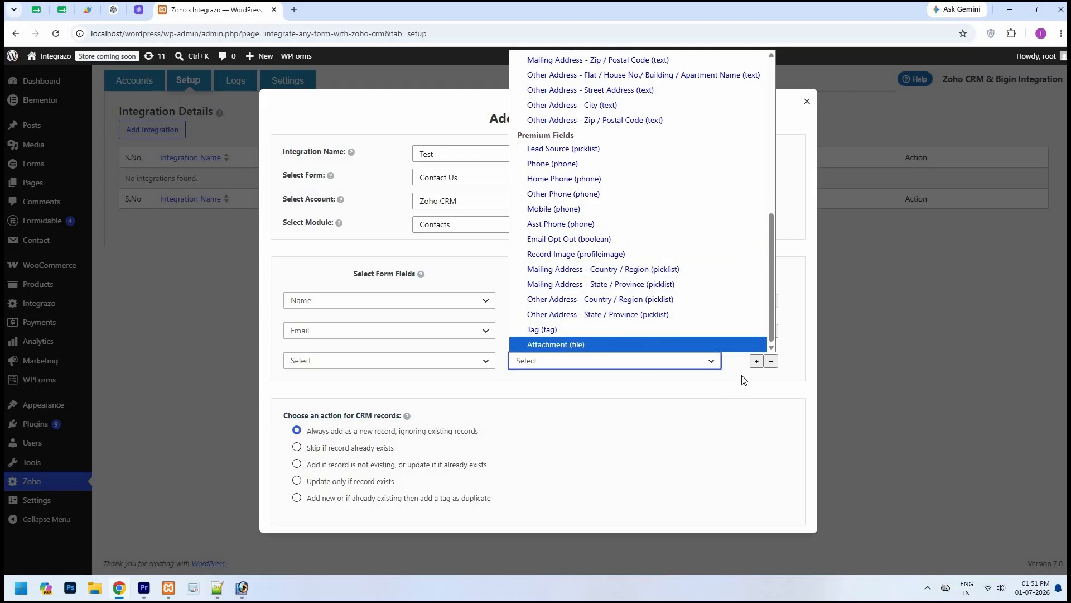
{"action": "left_click", "coordinate": [774, 368]}
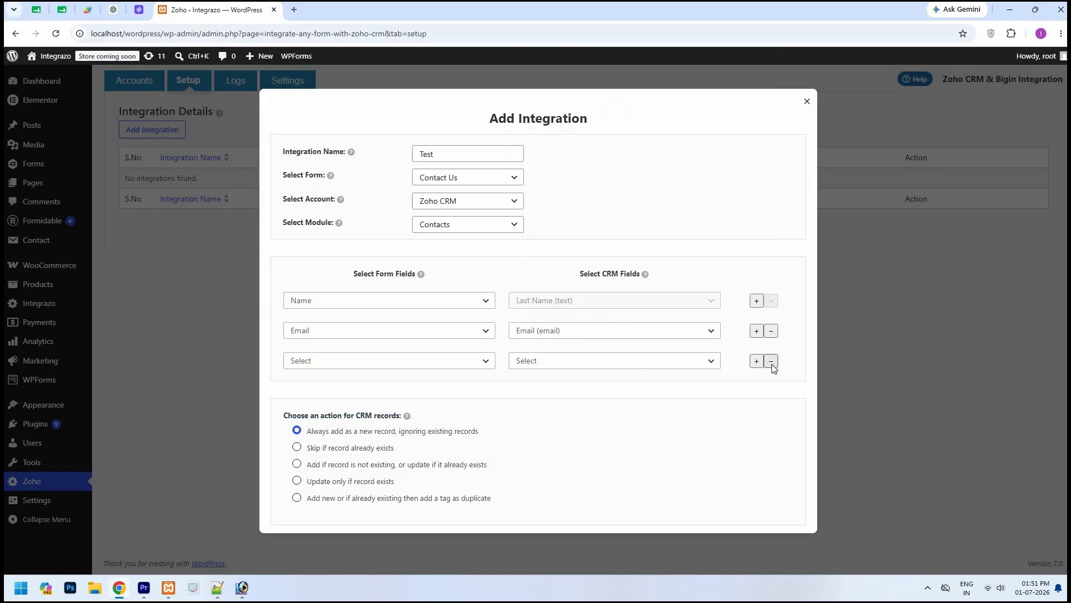
{"action": "left_click", "coordinate": [771, 363]}
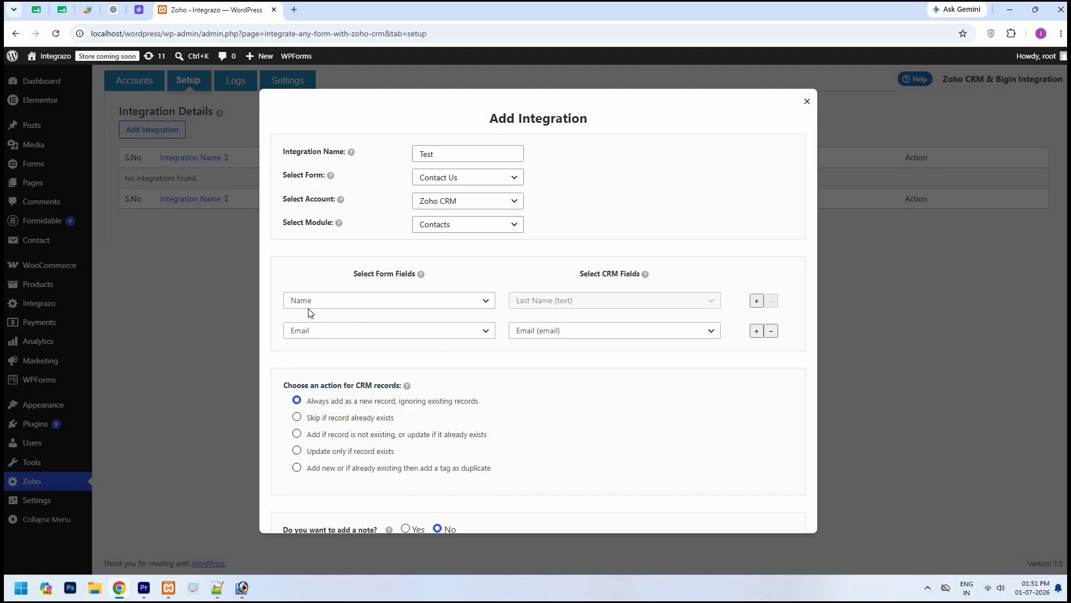
- Choose to always add submissions as new records, ignoring existing ones, and set the note option to No
{"action": "scroll", "coordinate": [311, 313], "scroll_direction": "down", "scroll_amount": 2}
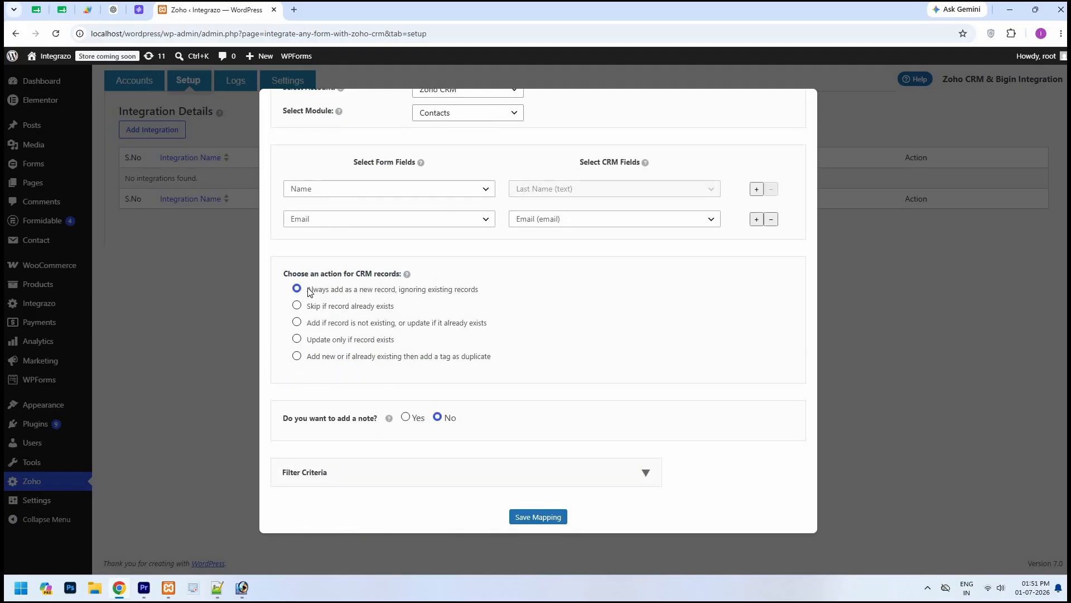
{"action": "left_click", "coordinate": [298, 289]}
{"action": "scroll", "coordinate": [354, 290], "scroll_direction": "down", "scroll_amount": 1}
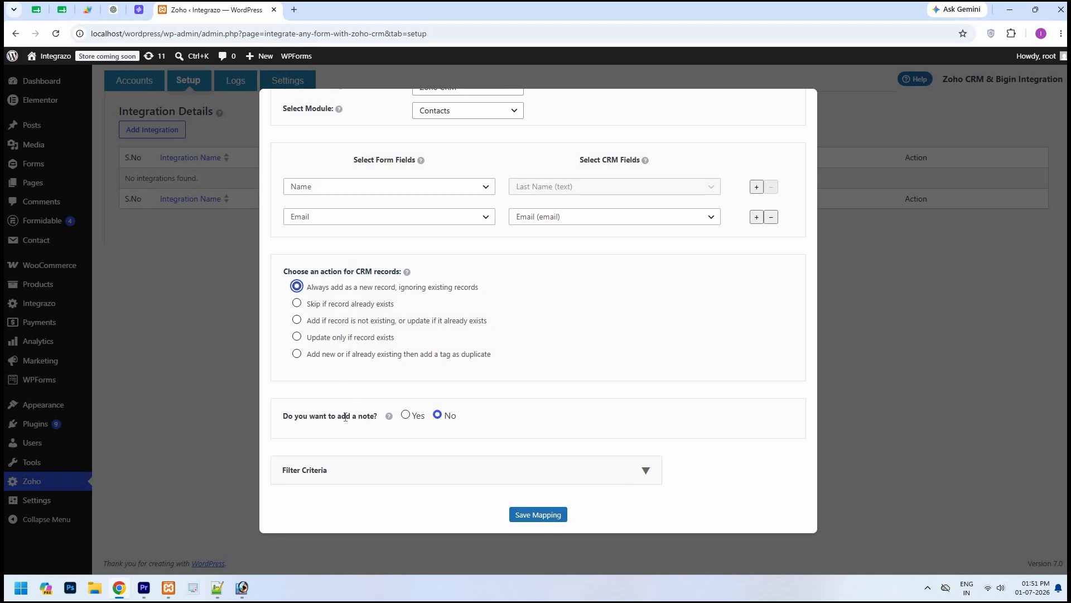
{"action": "left_click", "coordinate": [405, 417]}
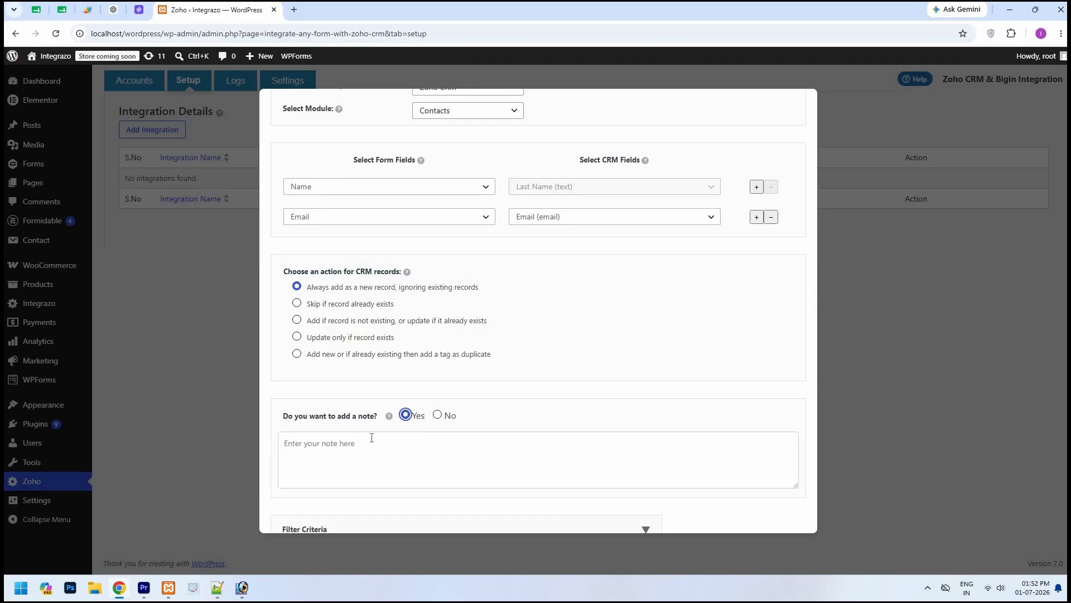
{"action": "left_click", "coordinate": [437, 418]}
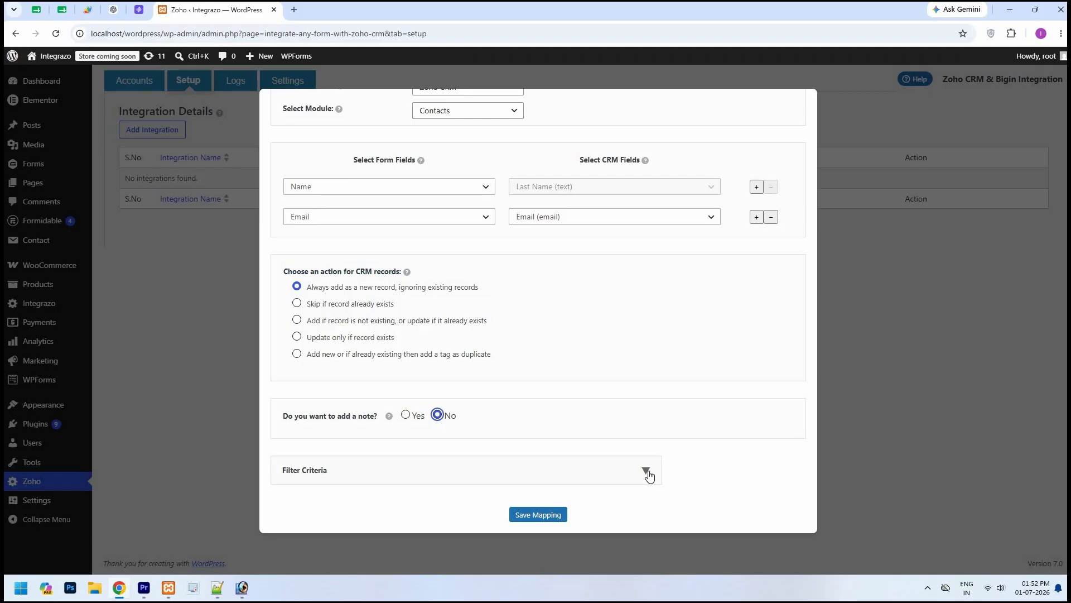
- Review the filter criteria options without adding a filter, and save the integration mapping
{"action": "left_click", "coordinate": [646, 473]}
{"action": "scroll", "coordinate": [433, 483], "scroll_direction": "down", "scroll_amount": 2}
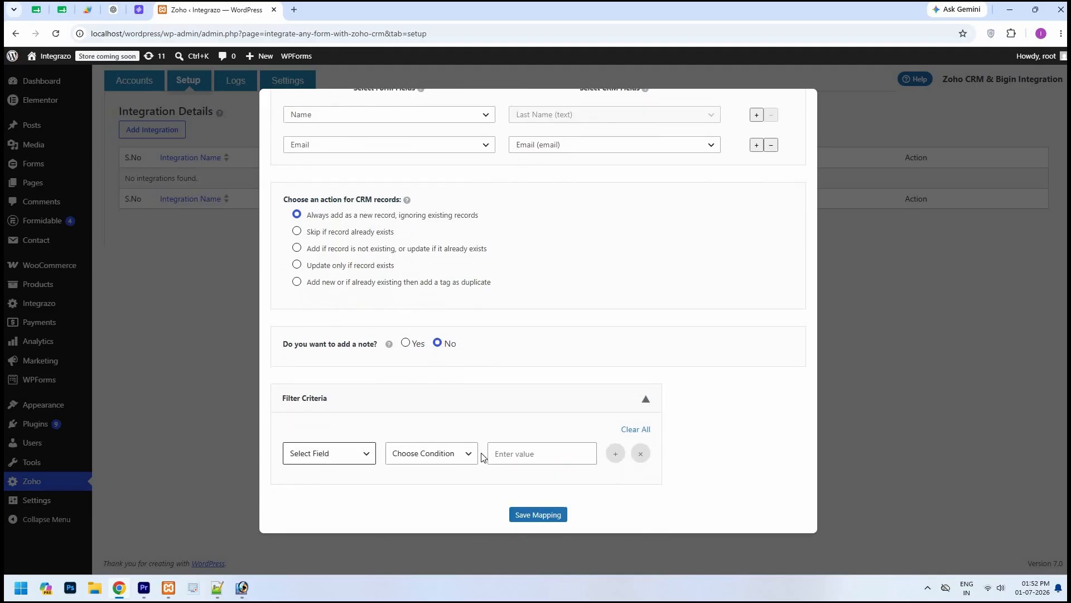
{"action": "left_click", "coordinate": [646, 402]}
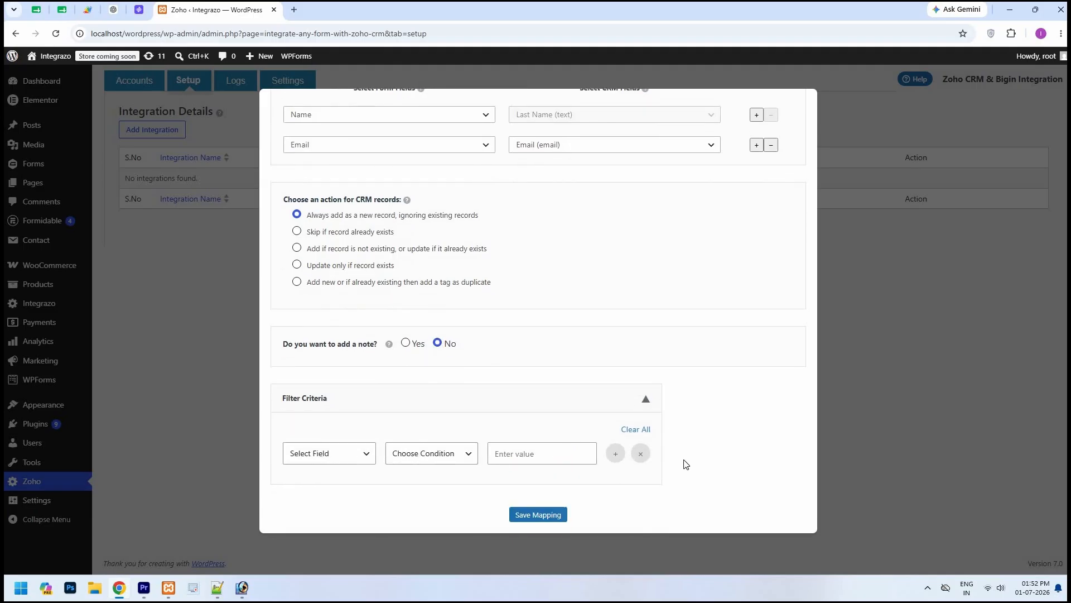
{"action": "left_click", "coordinate": [556, 520]}
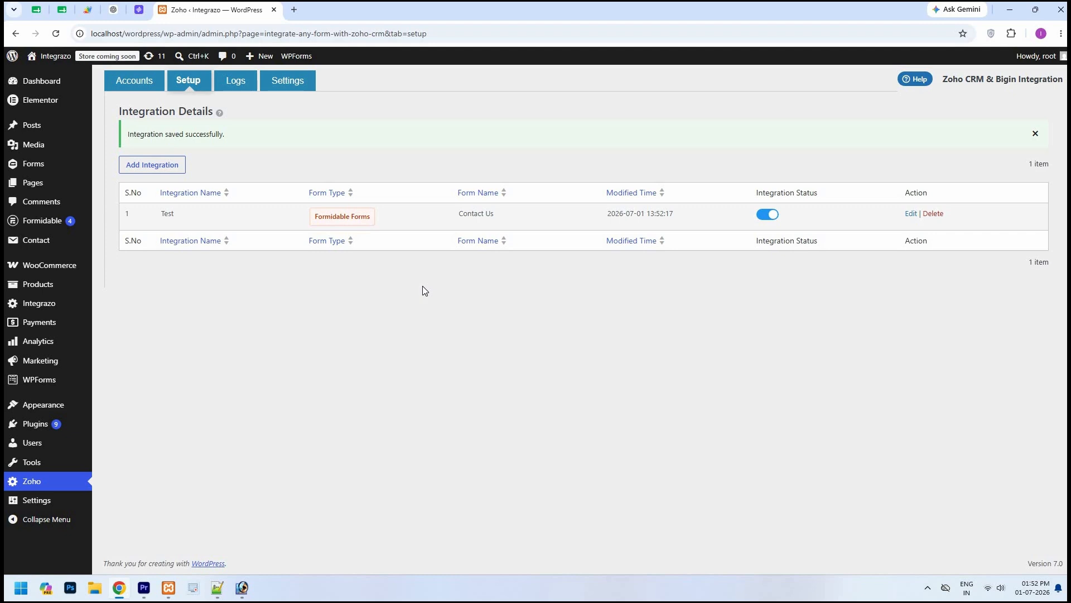
- Switch the Test integration's status off and back on, and open the integration logs
{"action": "left_click", "coordinate": [766, 217]}
{"action": "left_click", "coordinate": [773, 217]}
{"action": "left_click", "coordinate": [236, 84]}
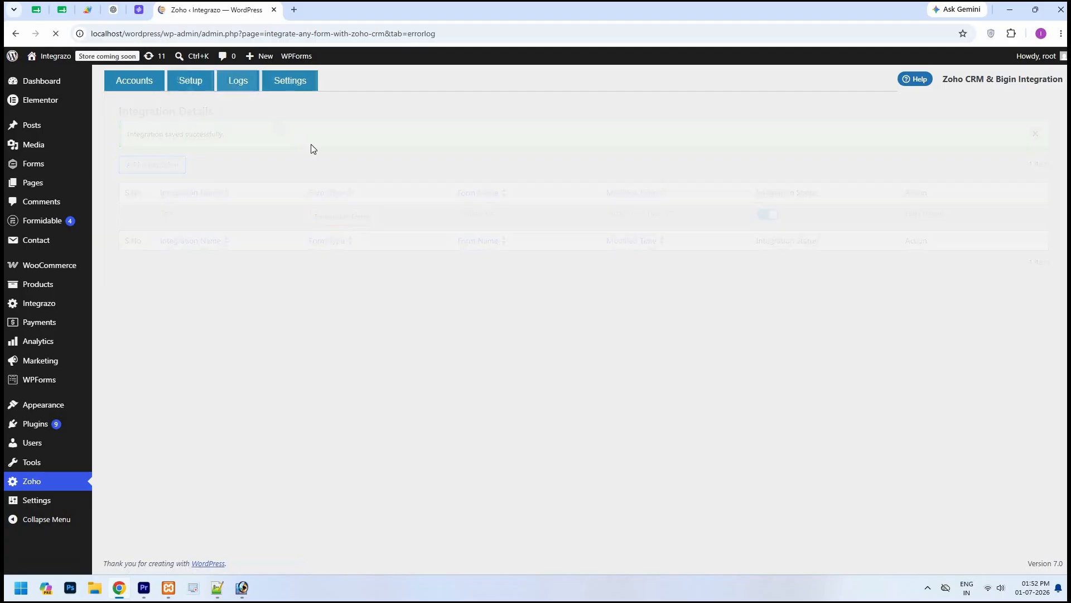